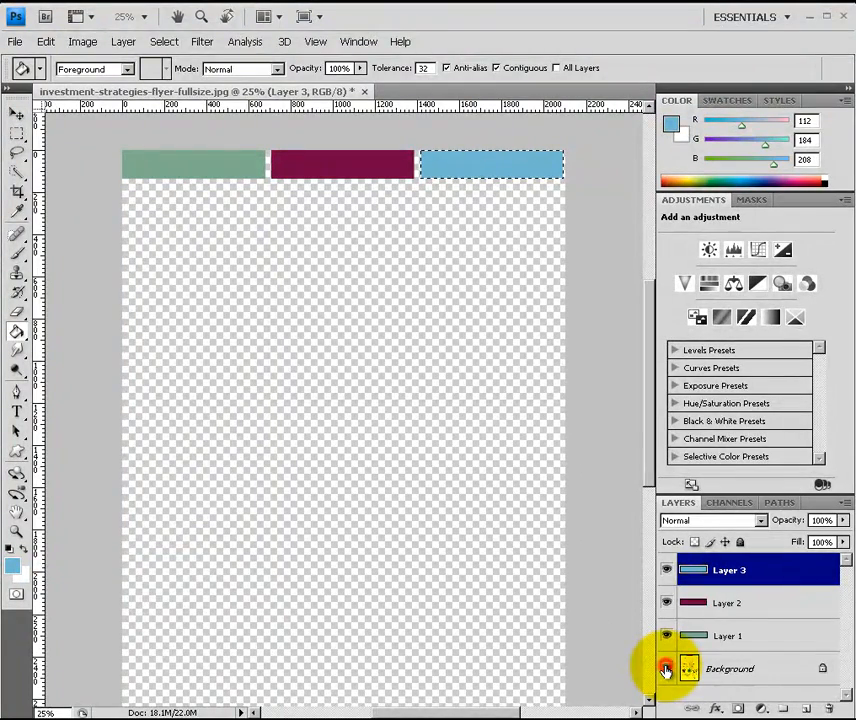
# Step: Show the Background layer and open IMG02.JPG from the Design a Flyer files folder as a separate document
pyautogui.click(665, 671)
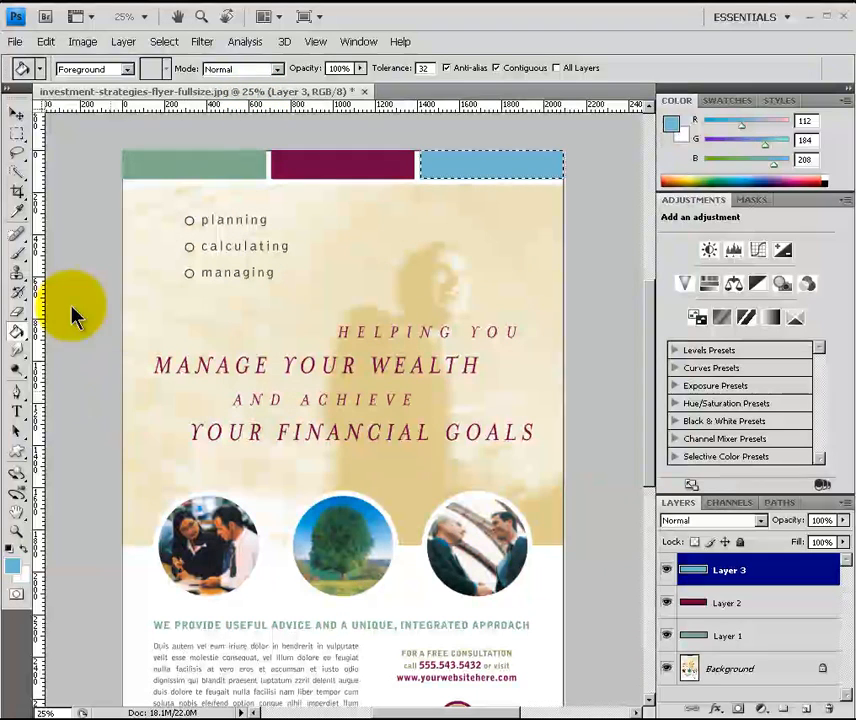
pyautogui.moveTo(3, 220); pyautogui.dragTo(310, 248)
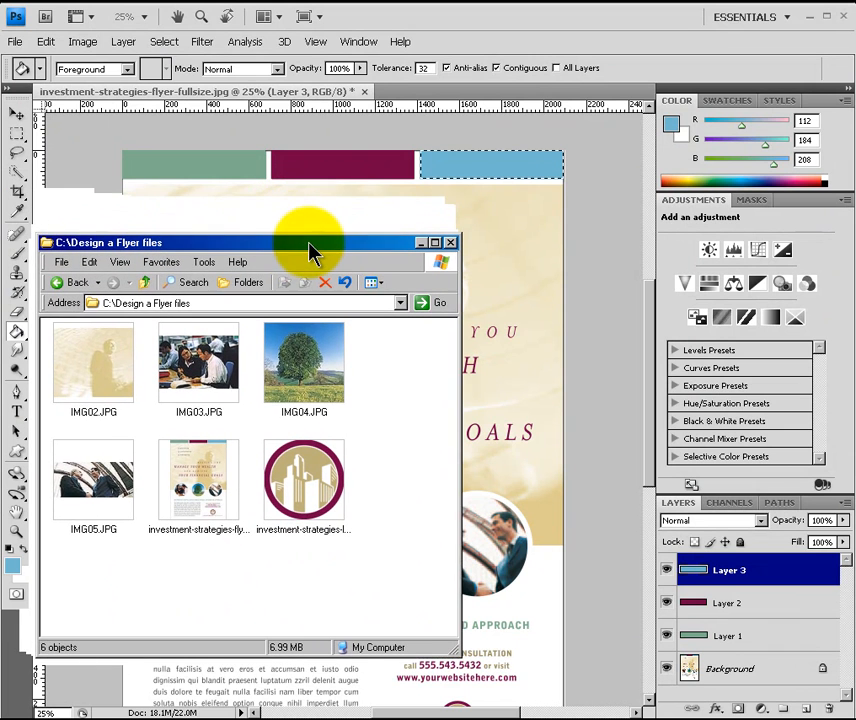
pyautogui.click(121, 355)
pyautogui.moveTo(121, 357); pyautogui.dragTo(501, 48)
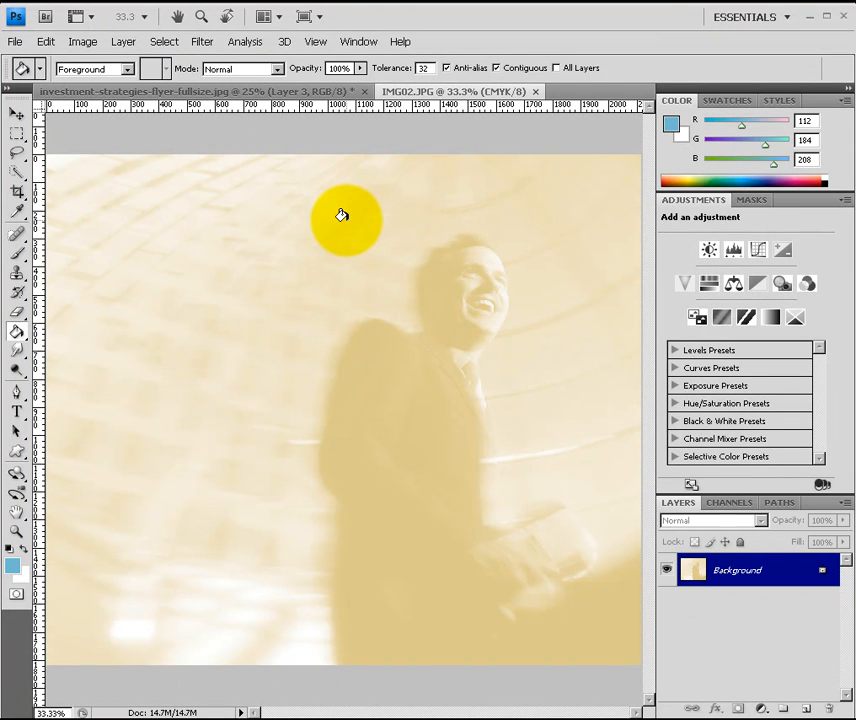
# Step: Tile the two documents side by side, copy the IMG02.JPG image layer into the flyer, and close IMG02.JPG
pyautogui.click(278, 18)
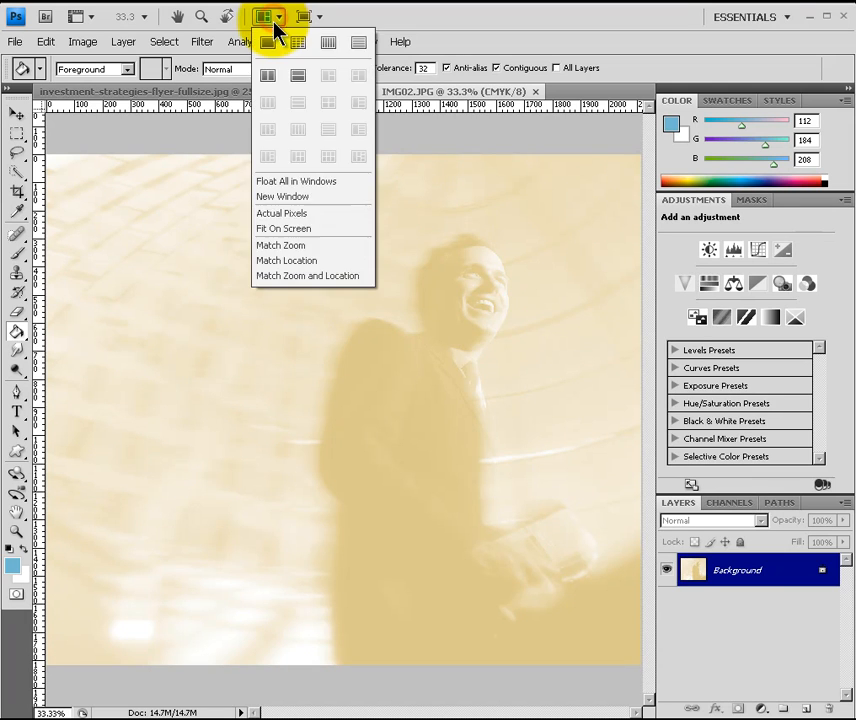
pyautogui.click(268, 76)
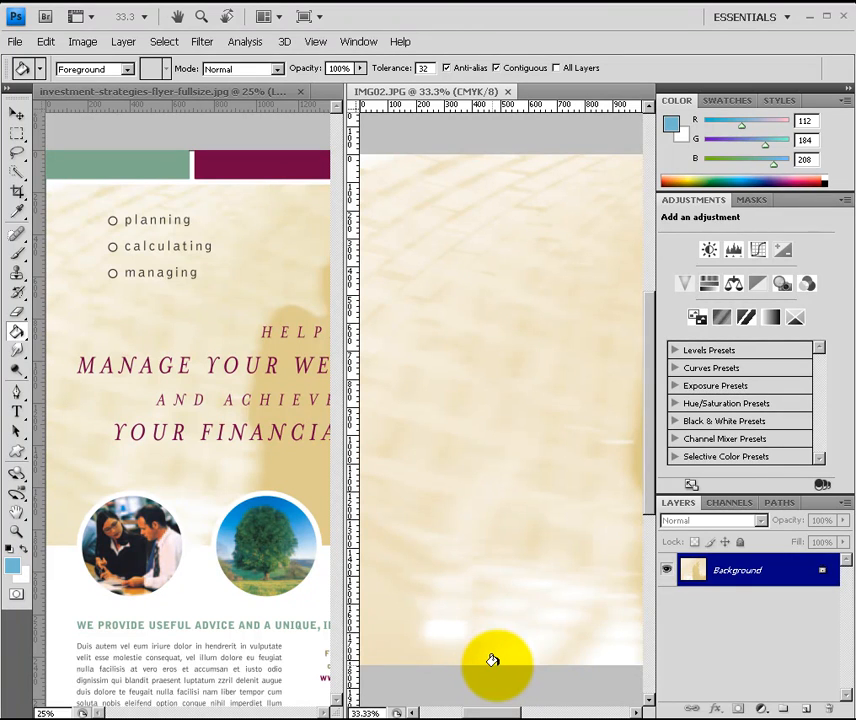
pyautogui.moveTo(482, 713); pyautogui.dragTo(545, 700)
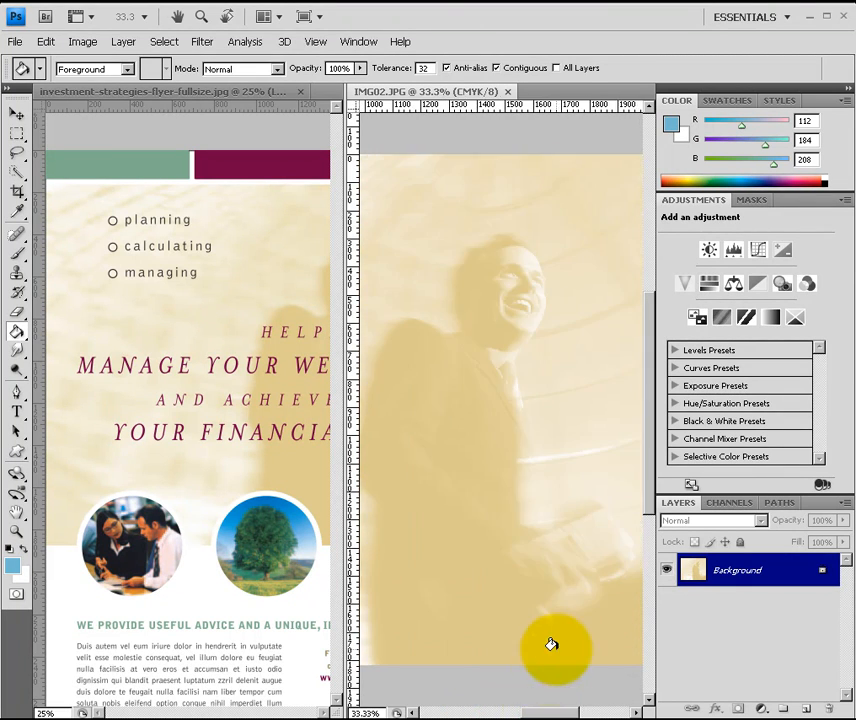
pyautogui.moveTo(739, 573)
pyautogui.mouseDown()
pyautogui.moveTo(420, 443)
pyautogui.moveTo(344, 401)
pyautogui.moveTo(231, 400)
pyautogui.mouseUp()
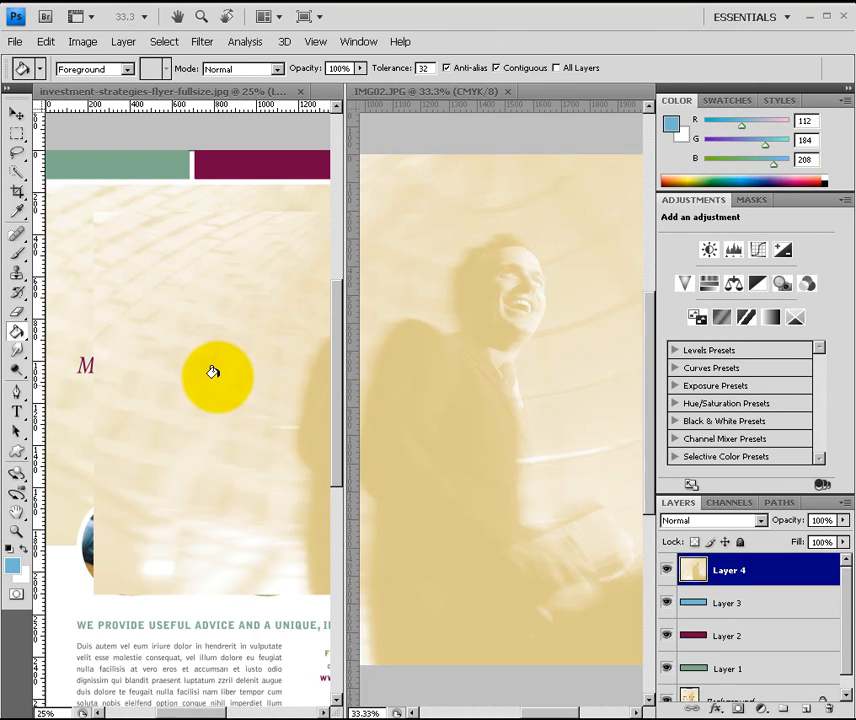
pyautogui.click(508, 92)
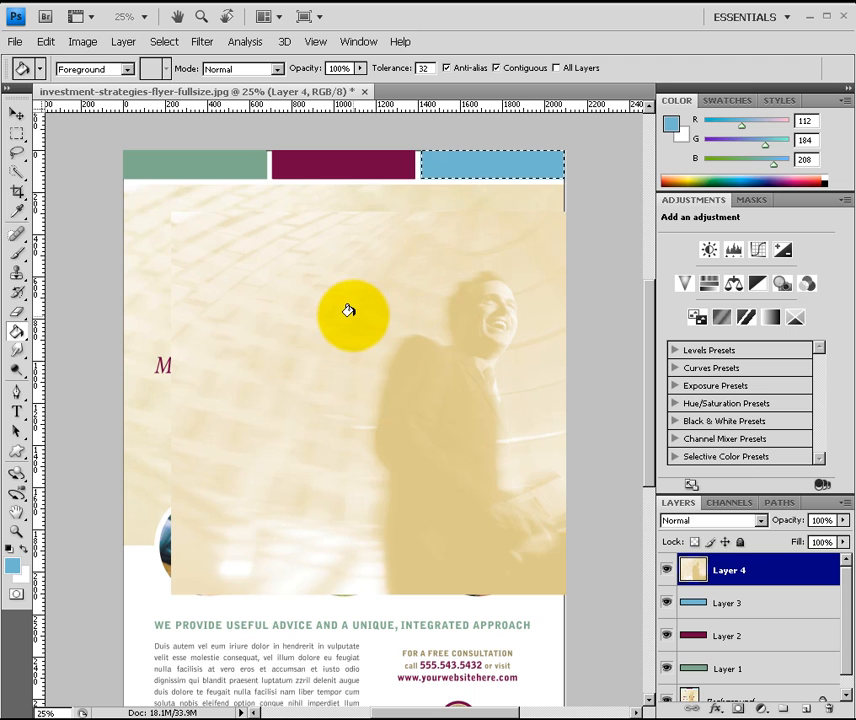
# Step: Undo placing the image layer in the flyer
pyautogui.click(46, 43)
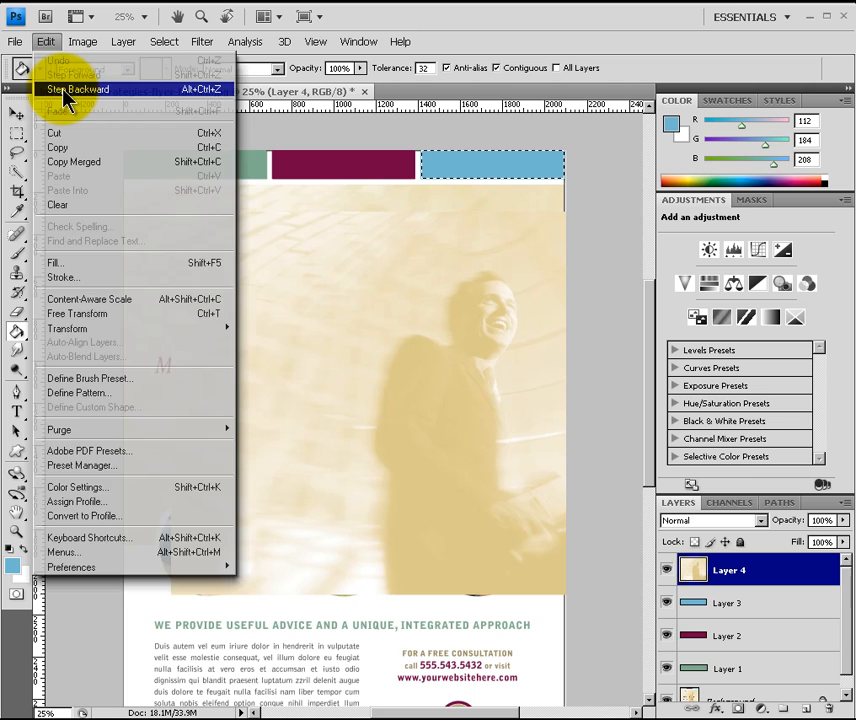
pyautogui.click(64, 90)
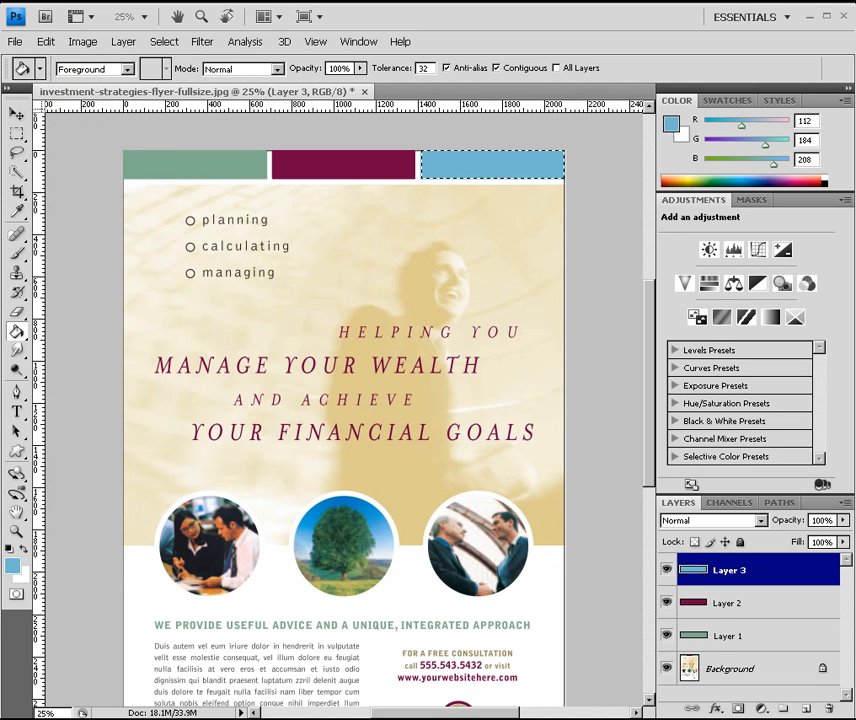
# Step: Reopen IMG02.JPG from the Design a Flyer files folder and copy its entire canvas
pyautogui.hotkey('alt', 'Tab')
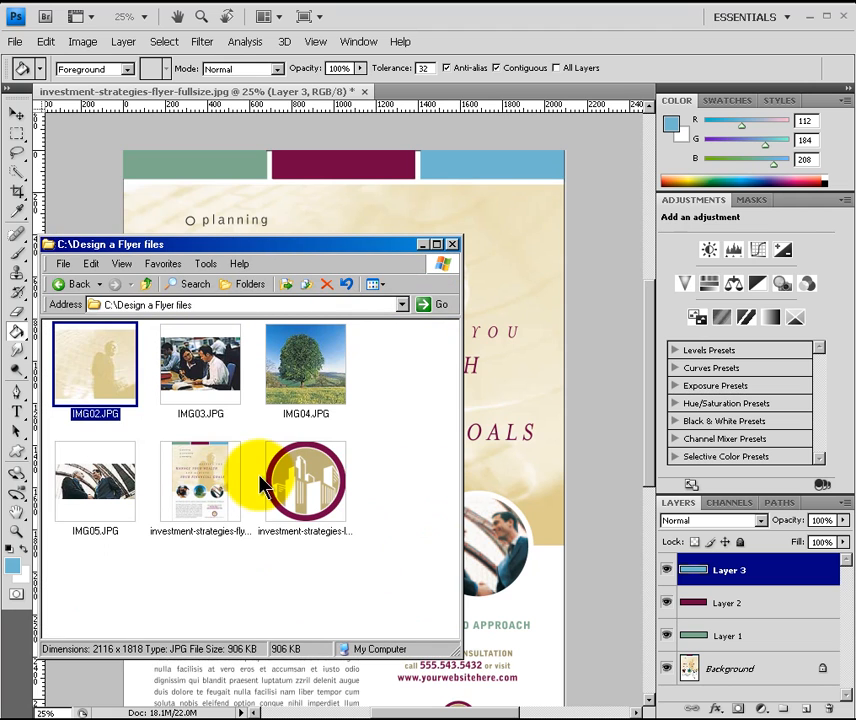
pyautogui.moveTo(99, 372); pyautogui.dragTo(570, 188)
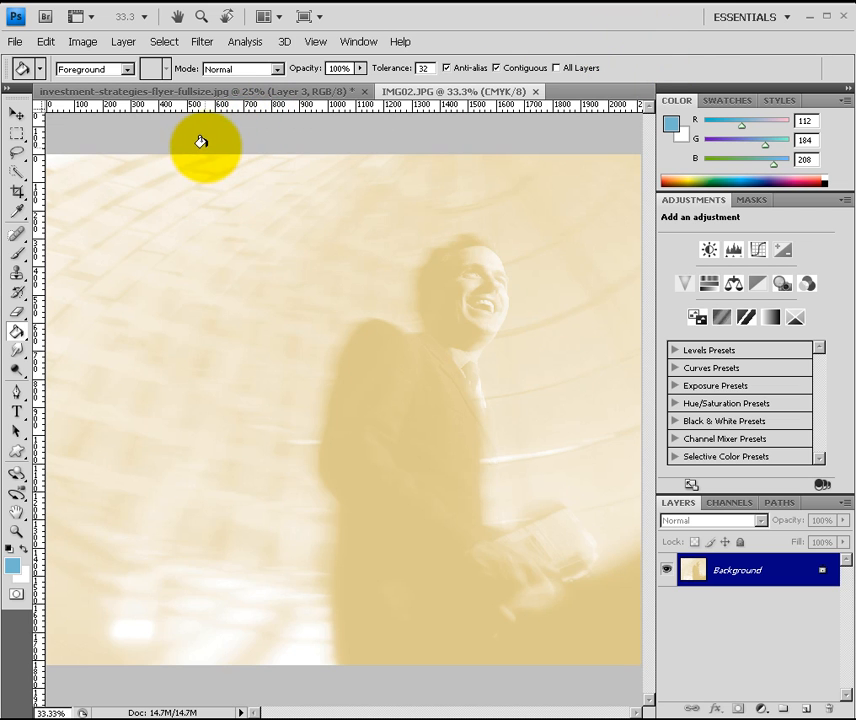
pyautogui.click(168, 46)
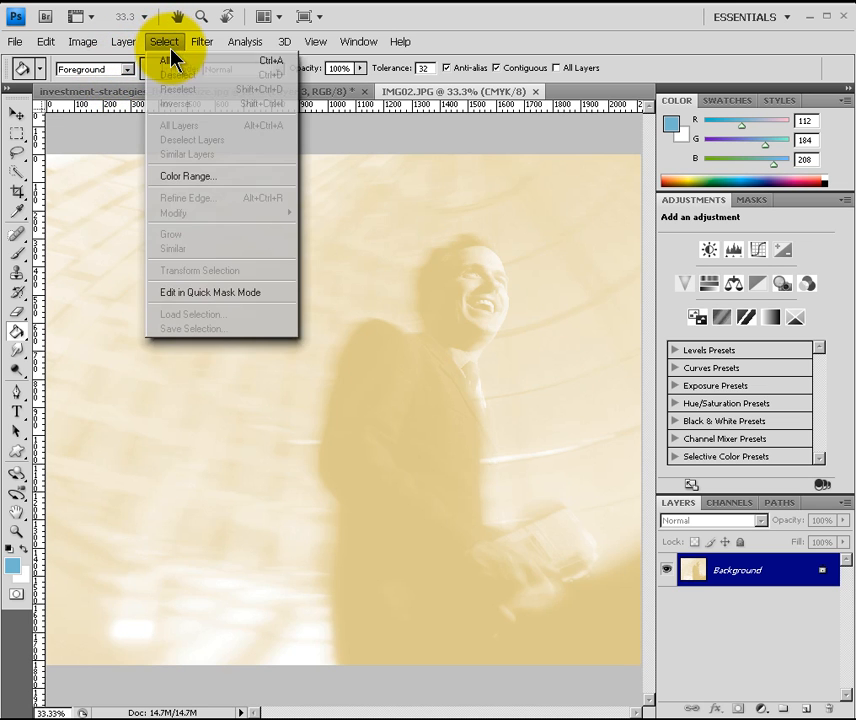
pyautogui.click(183, 70)
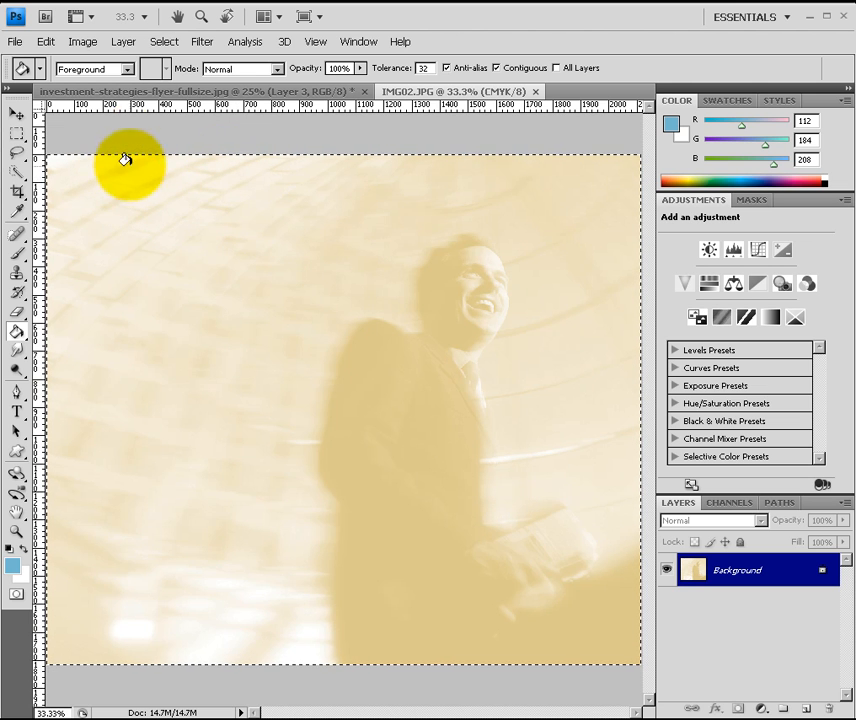
pyautogui.click(50, 42)
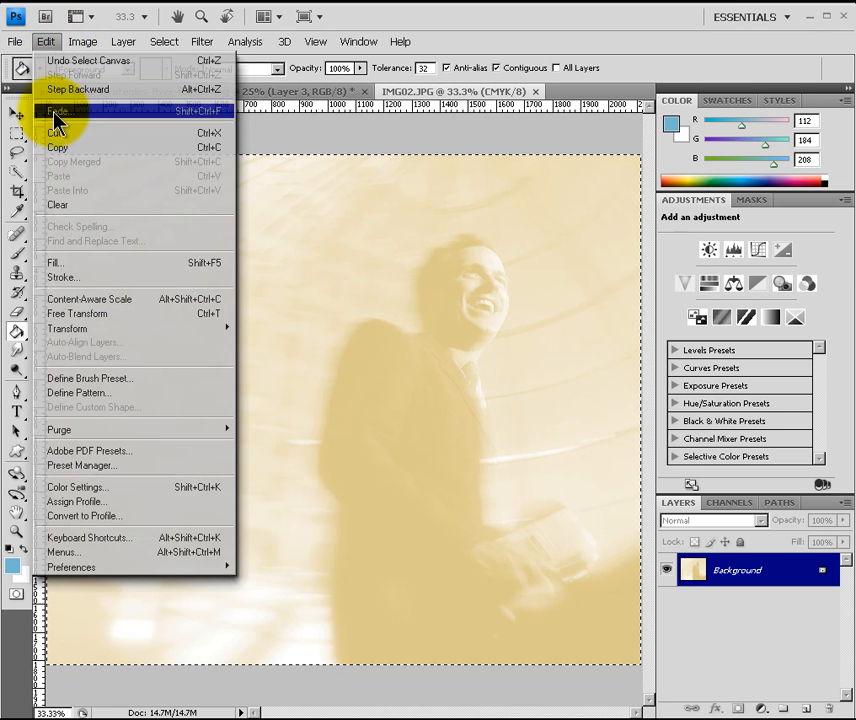
pyautogui.click(77, 148)
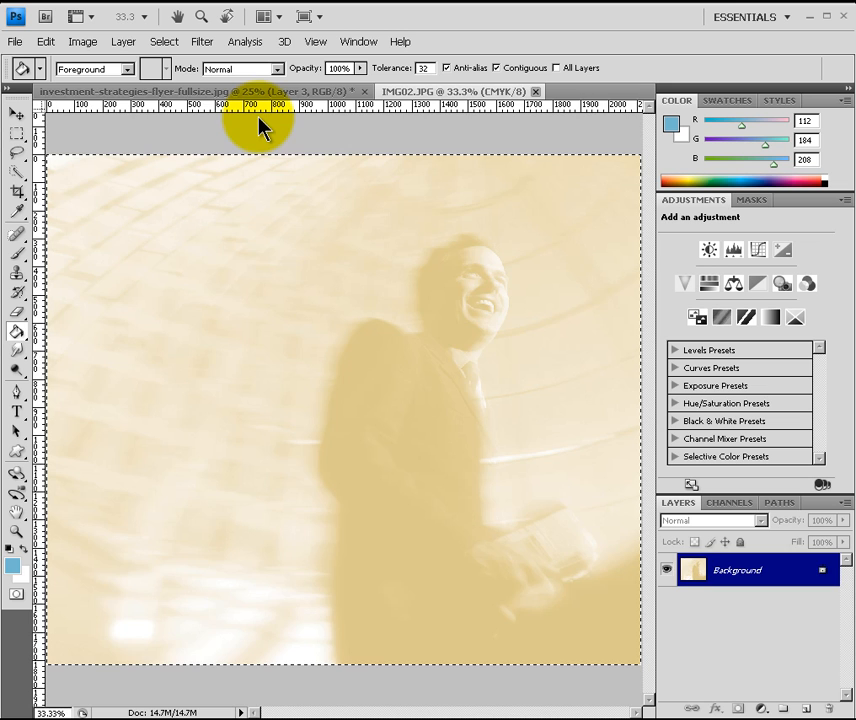
# Step: Paste the copied IMG02.JPG image into the flyer and place its layer below Layer 1, directly above Background
pyautogui.hotkey('ctrl', 'w')
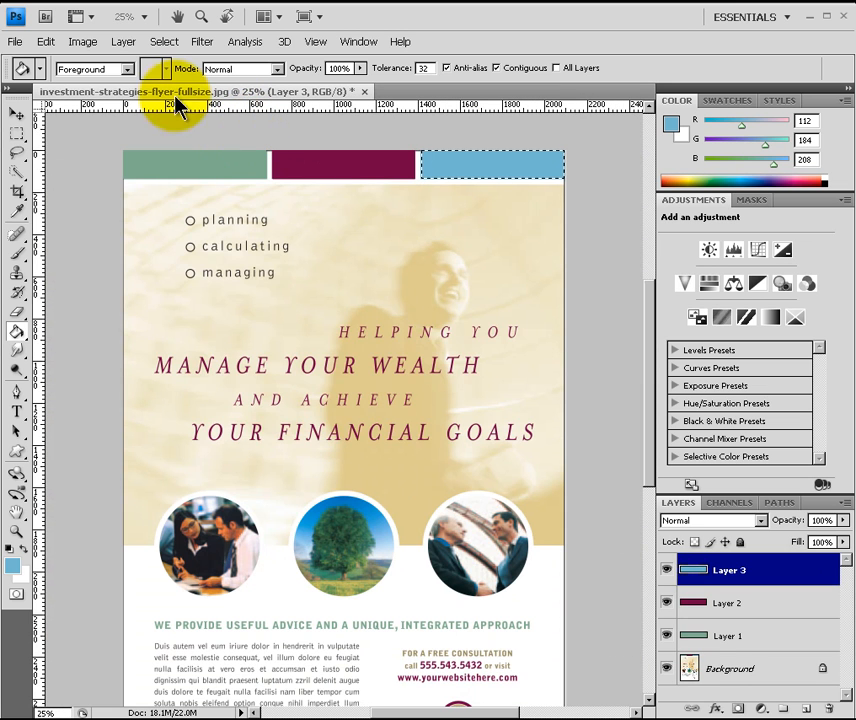
pyautogui.click(51, 42)
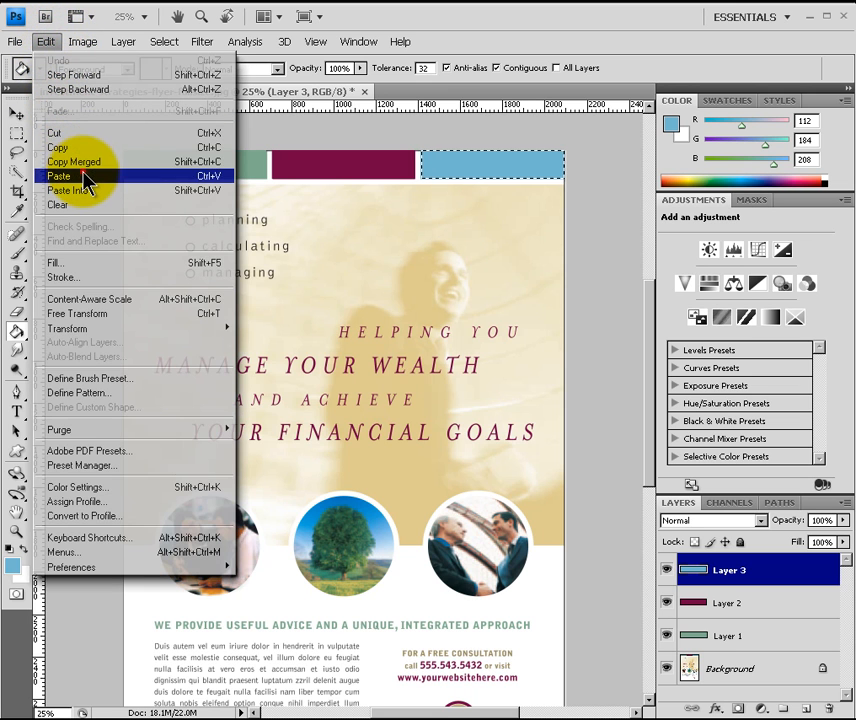
pyautogui.click(86, 178)
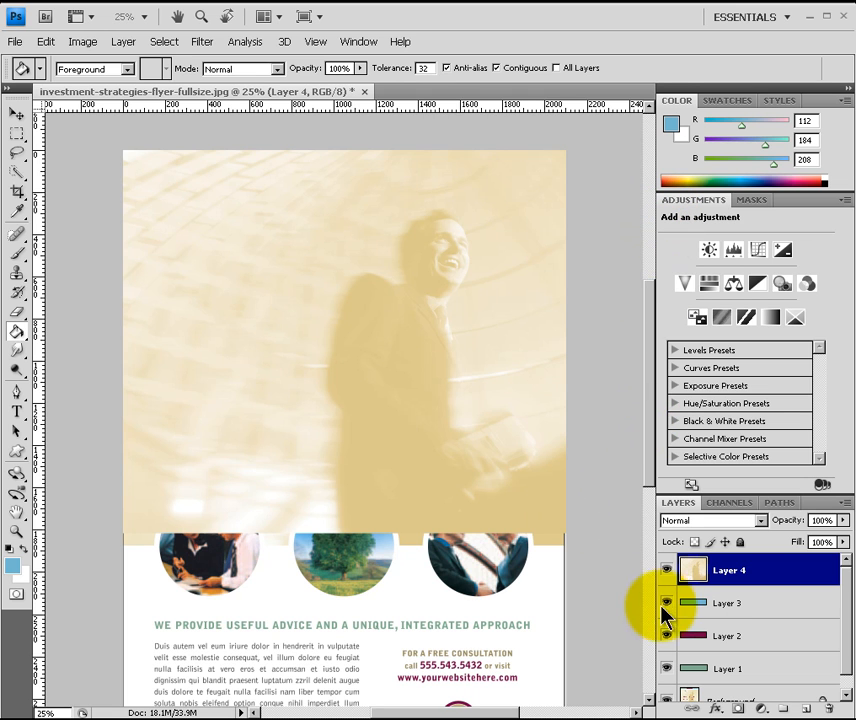
pyautogui.doubleClick(688, 201)
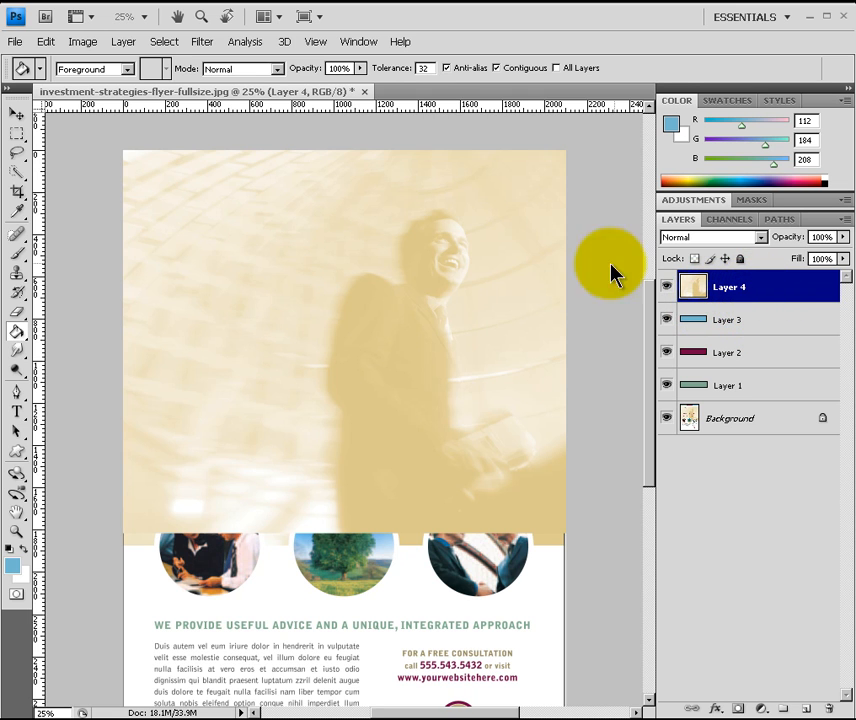
pyautogui.moveTo(744, 290); pyautogui.dragTo(751, 388)
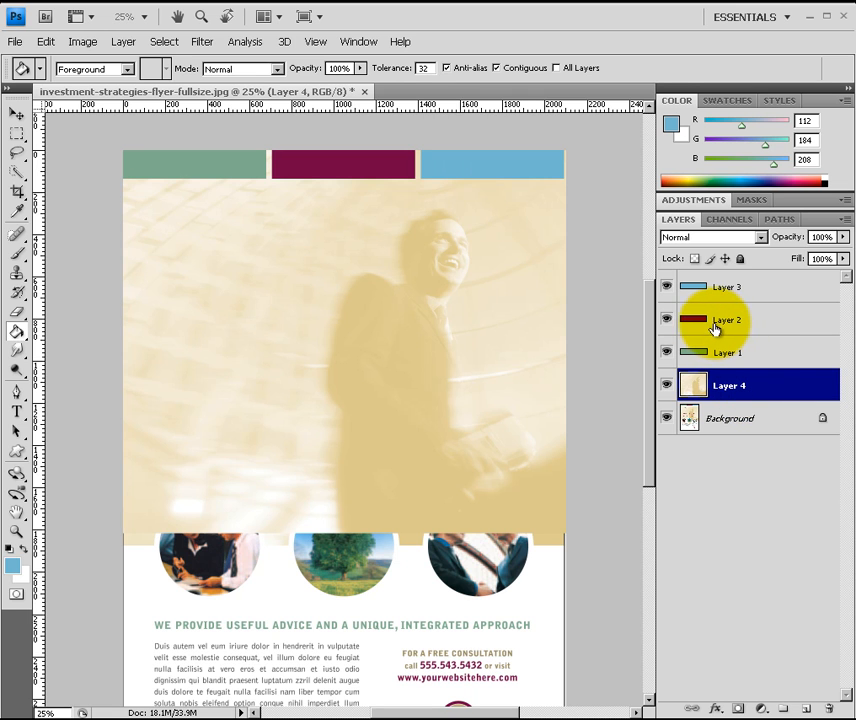
# Step: Compare the pasted photo with the original flyer, then move it down to line up with the original beneath the three colour bars
pyautogui.click(668, 387)
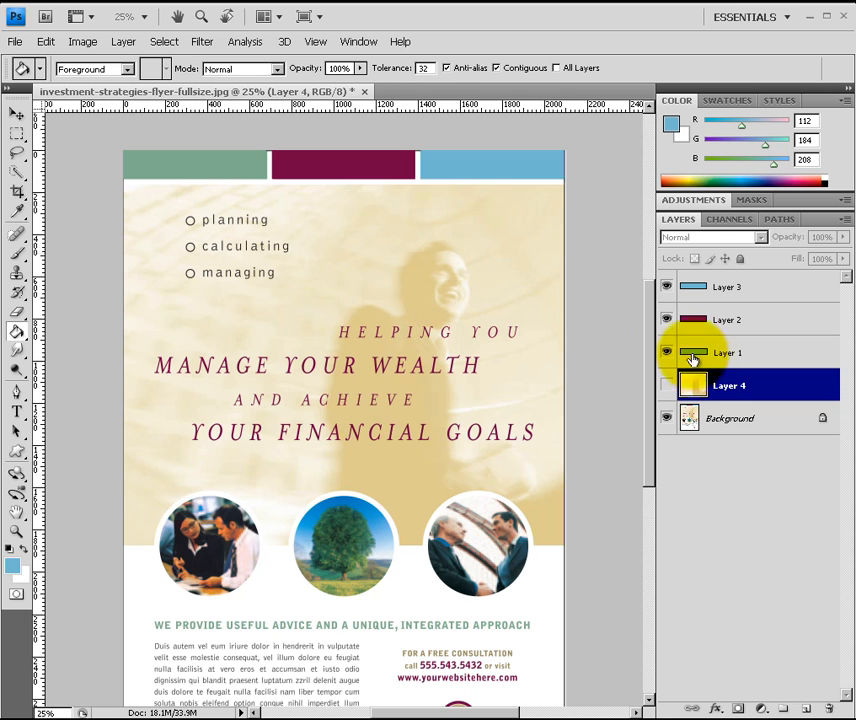
pyautogui.click(667, 385)
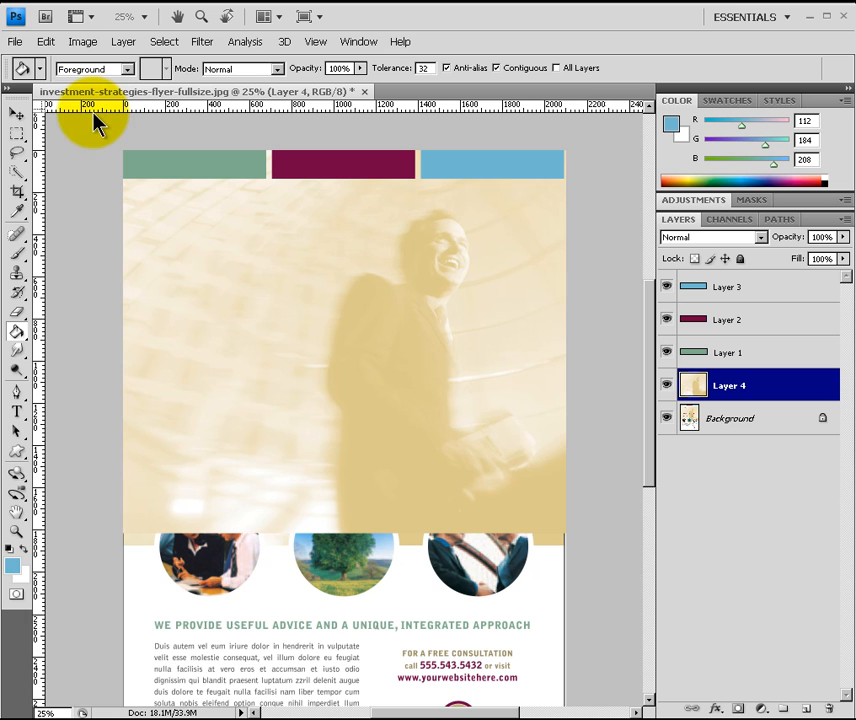
pyautogui.click(17, 115)
pyautogui.moveTo(381, 268); pyautogui.dragTo(377, 304)
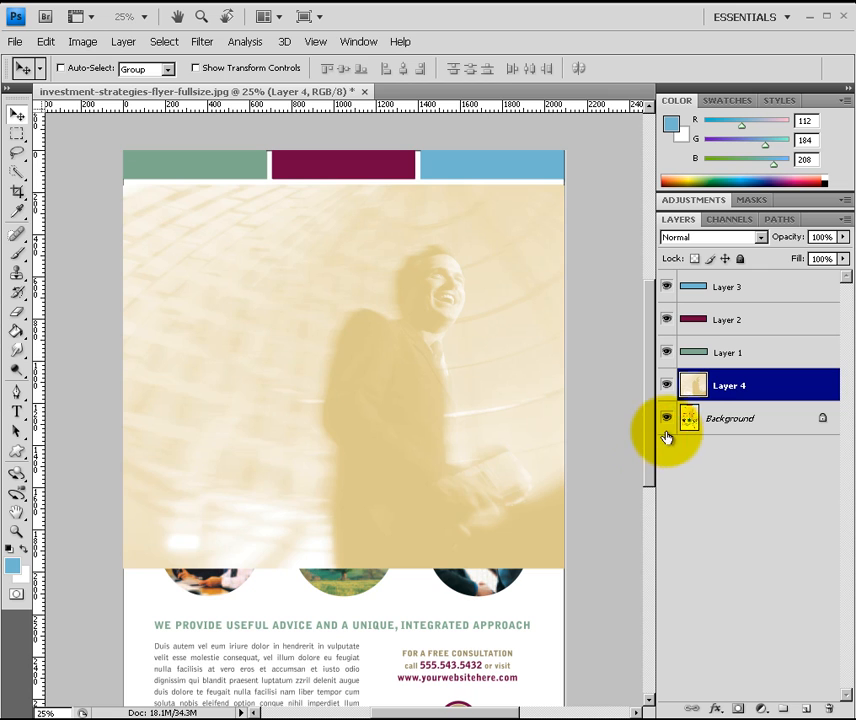
# Step: Add a new layer between the photo layer and Background and fill it with white
pyautogui.click(806, 710)
pyautogui.moveTo(738, 388); pyautogui.dragTo(737, 428)
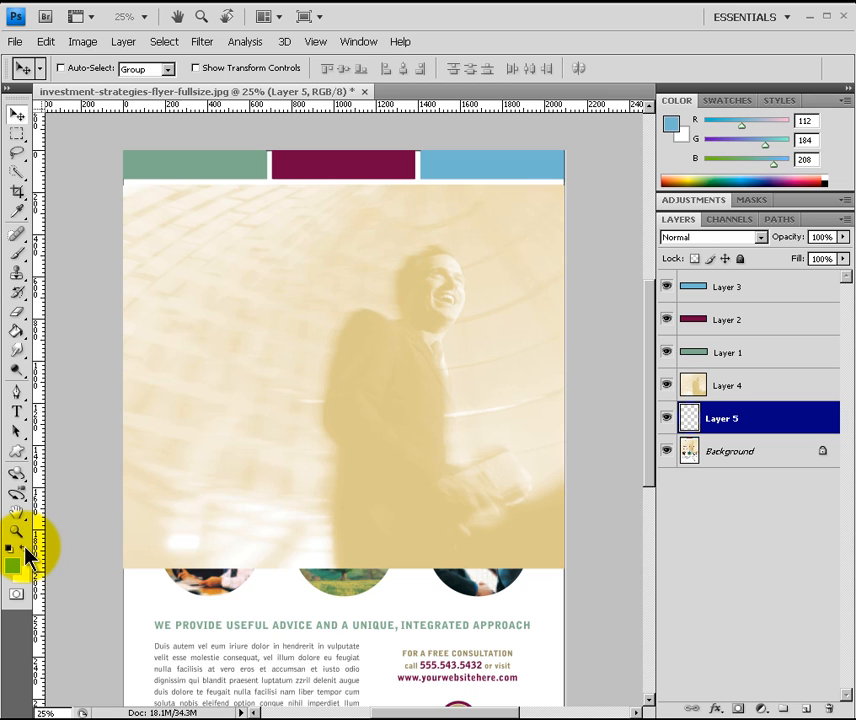
pyautogui.click(22, 549)
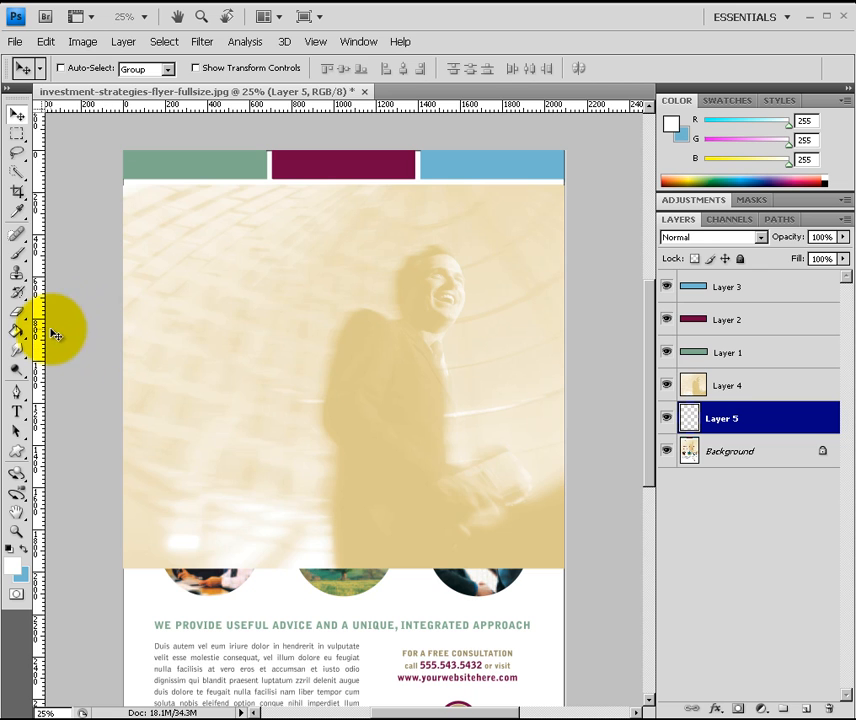
pyautogui.click(17, 331)
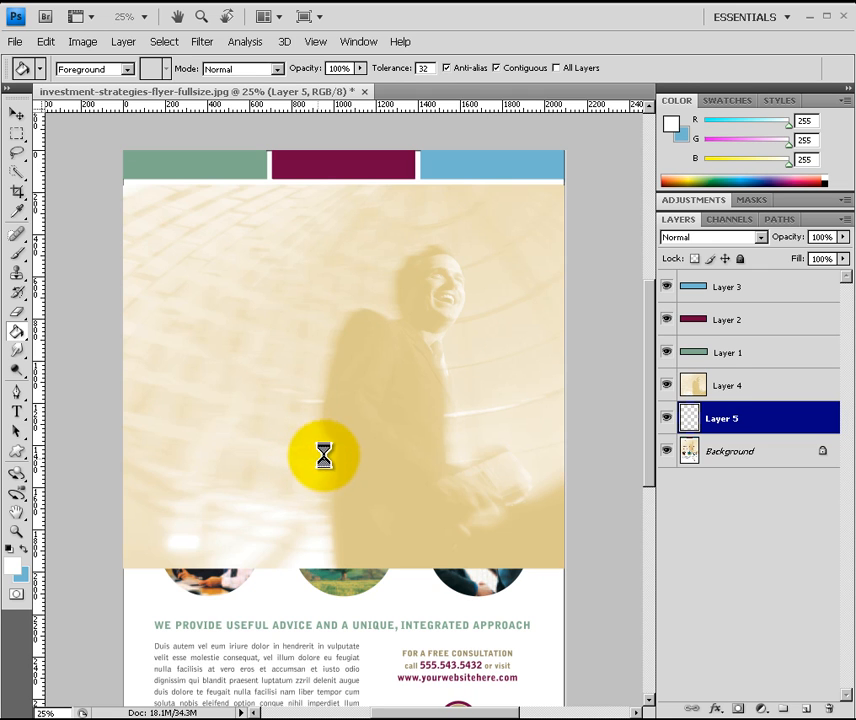
pyautogui.click(386, 424)
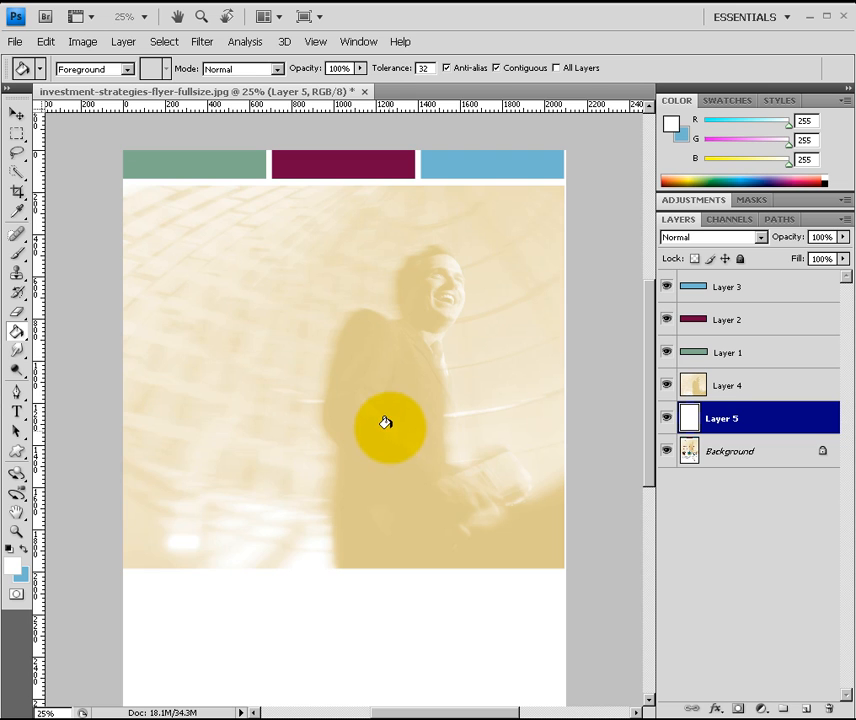